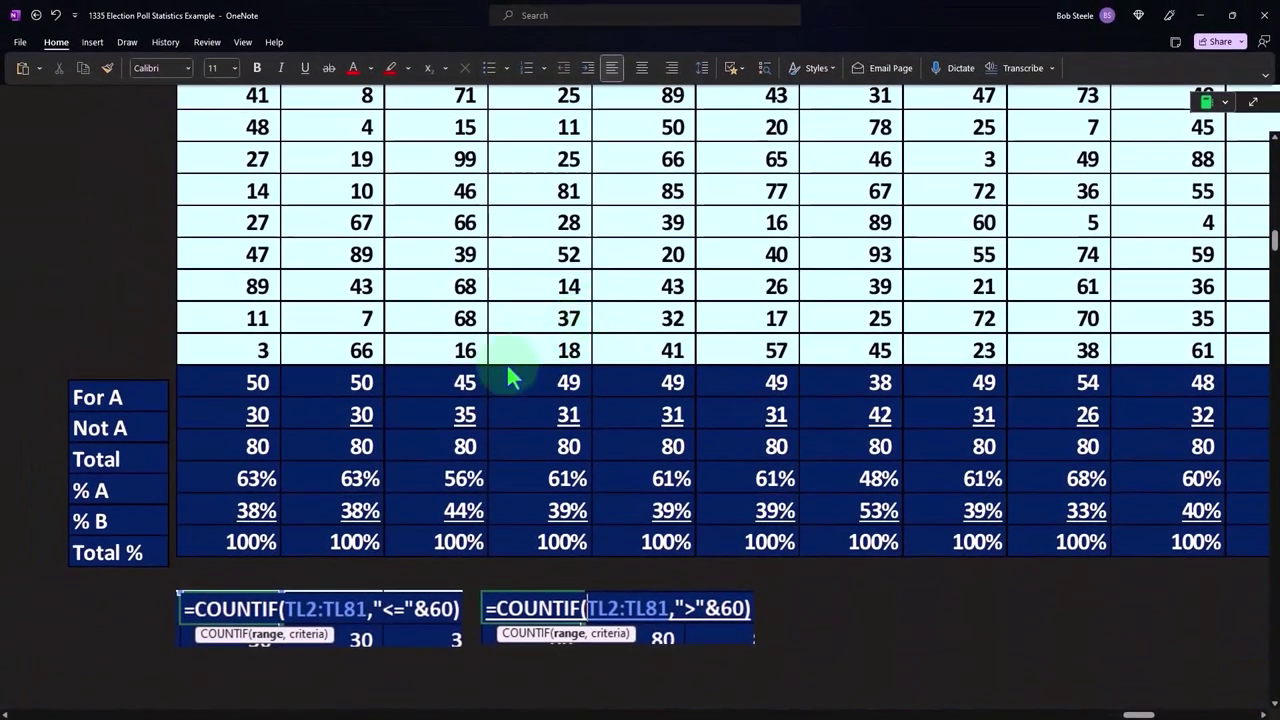
Check the summary rows in Calculator: 50/80 gives 0.625 and 30/80 gives 0.375.
{"action": "scroll", "coordinate": [470, 408], "scroll_direction": "up", "scroll_amount": 1}
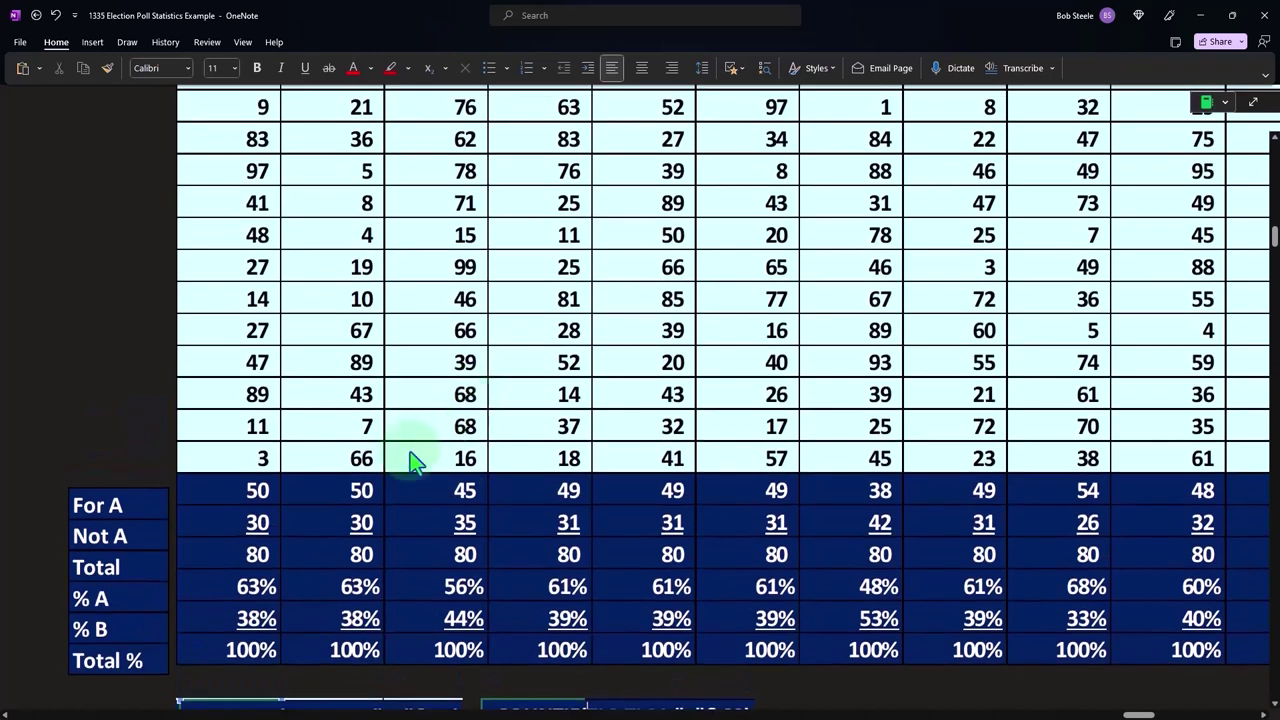
{"action": "scroll", "coordinate": [222, 428], "scroll_direction": "down", "scroll_amount": 2}
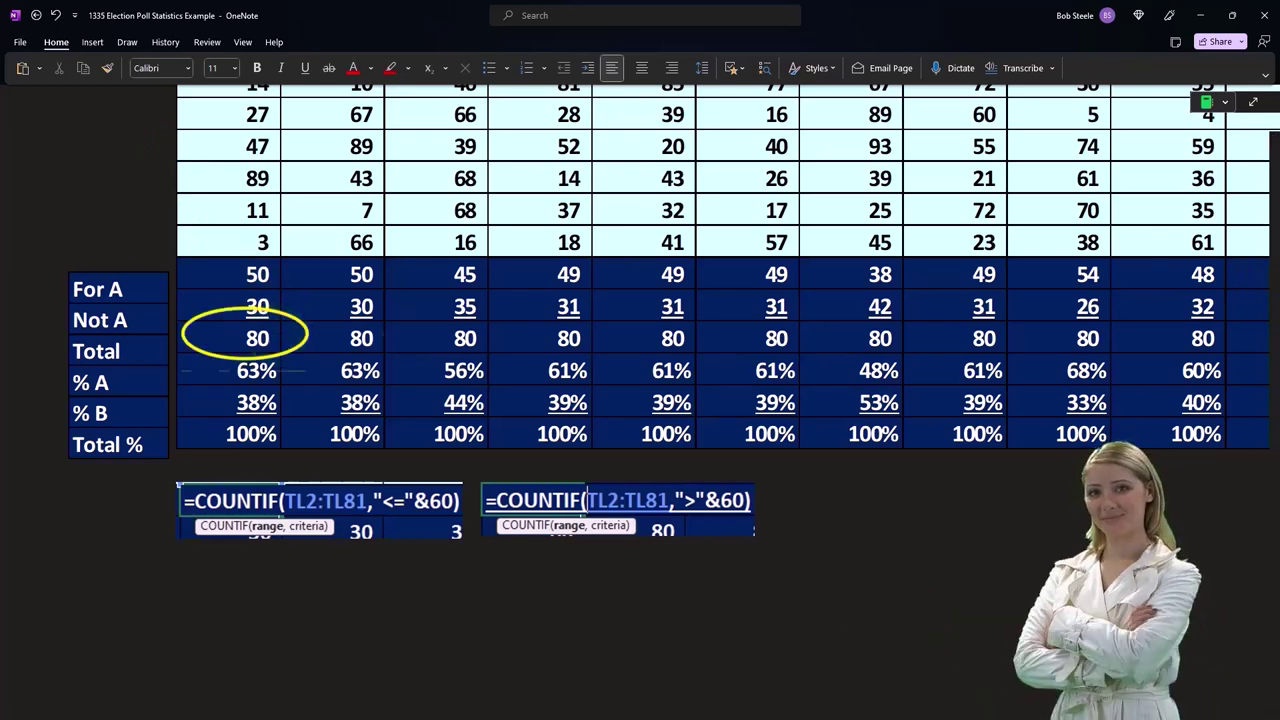
{"action": "key", "text": "alt+Tab"}
{"action": "left_click_drag", "start_coordinate": [563, 229], "coordinate": [349, 243]}
{"action": "left_click", "coordinate": [379, 305]}
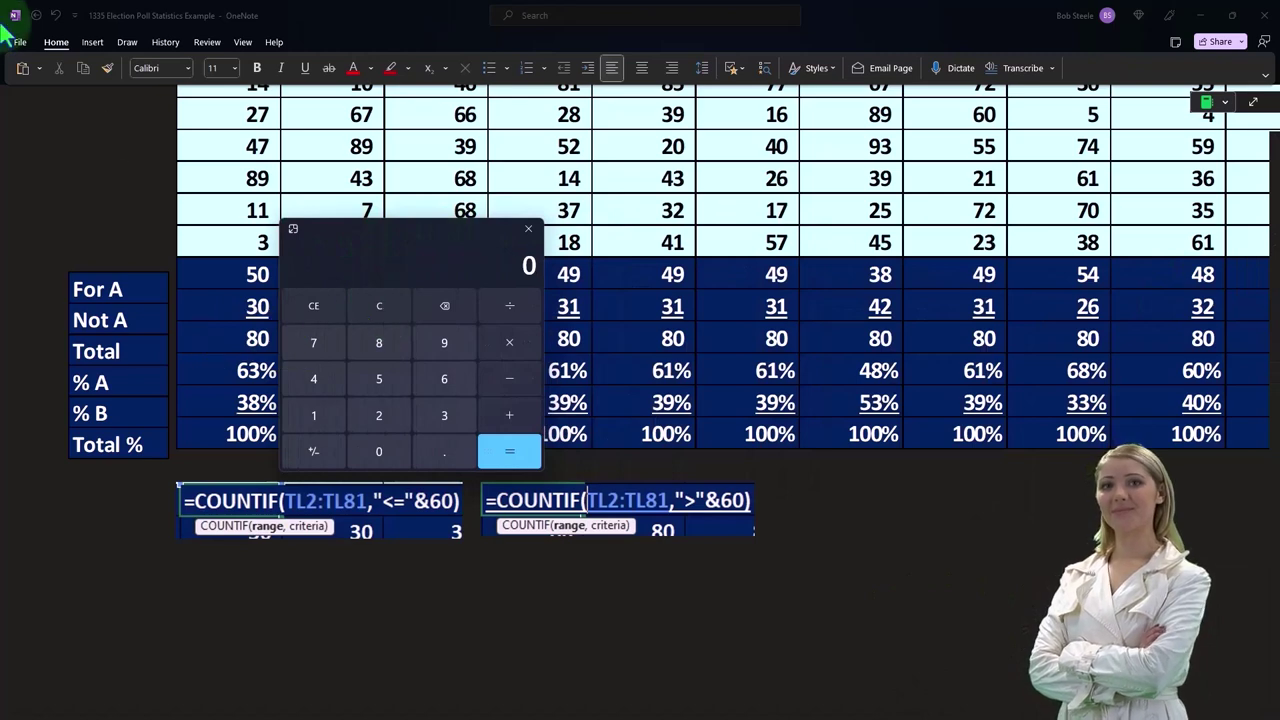
{"action": "type", "text": "50/80"}
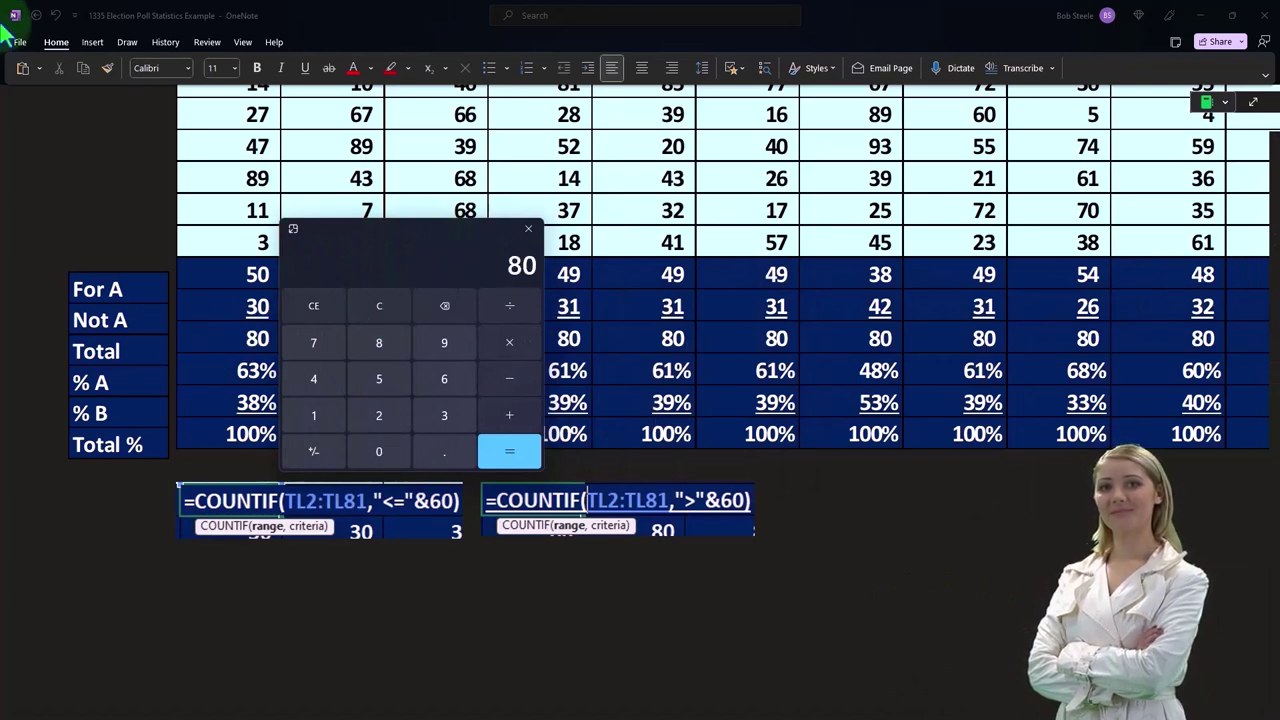
{"action": "key", "text": "Return"}
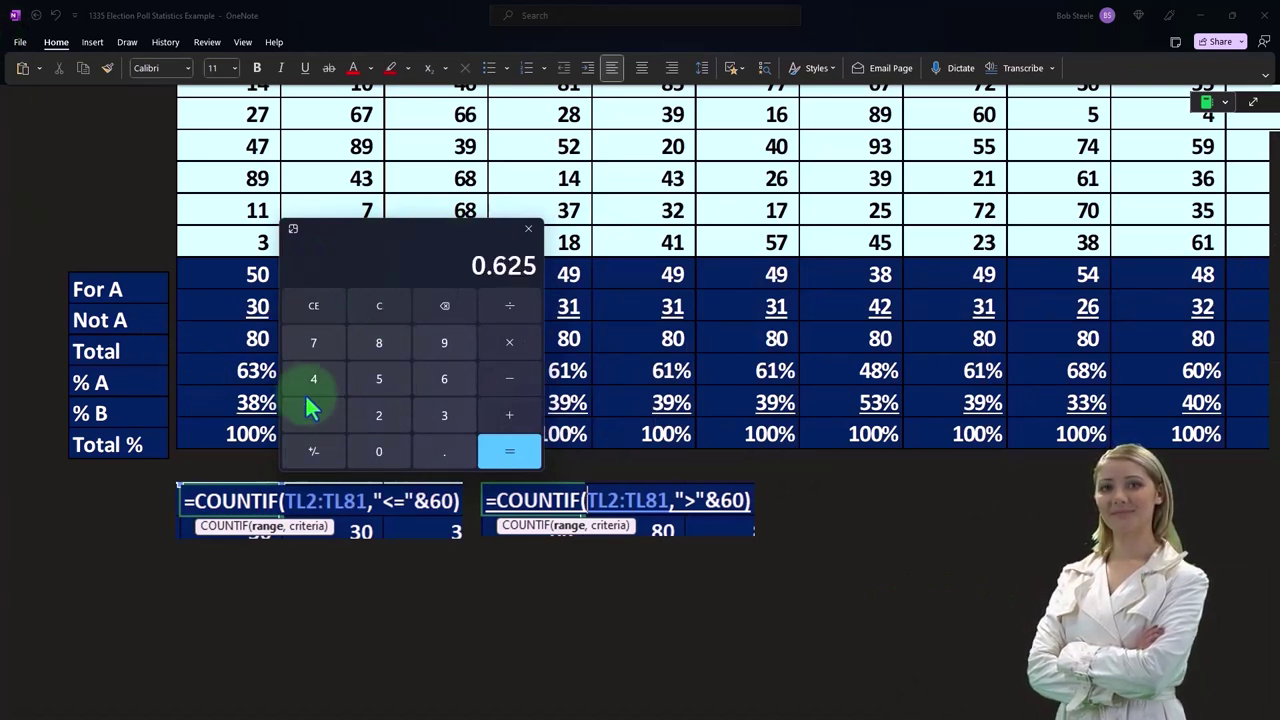
{"action": "type", "text": "30"}
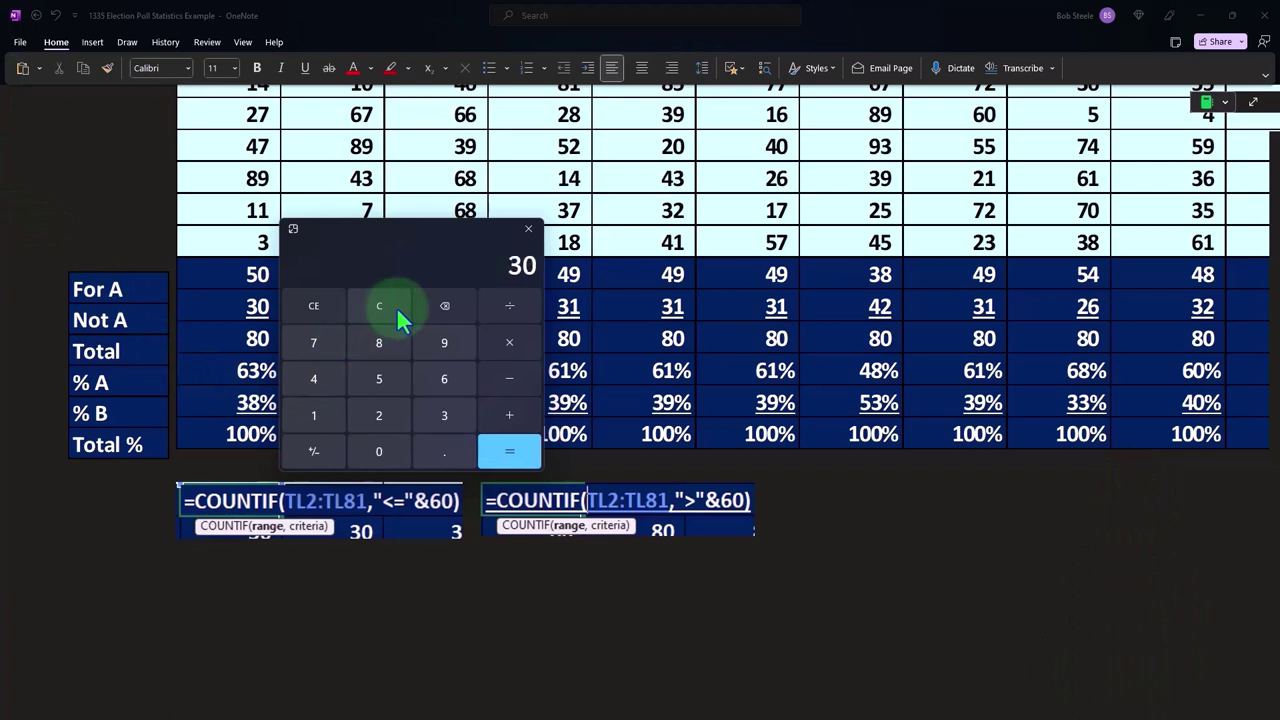
{"action": "type", "text": "/80"}
{"action": "key", "text": "Return"}
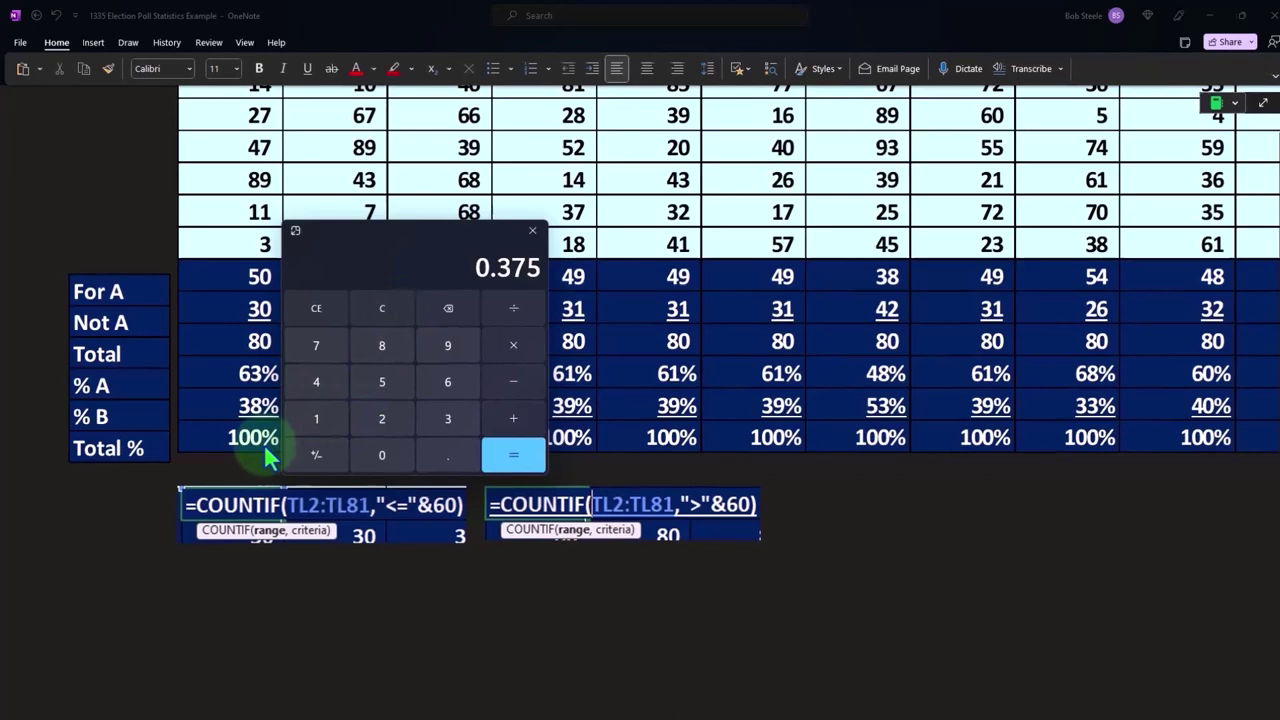
{"action": "left_click_drag", "start_coordinate": [372, 242], "coordinate": [314, 407]}
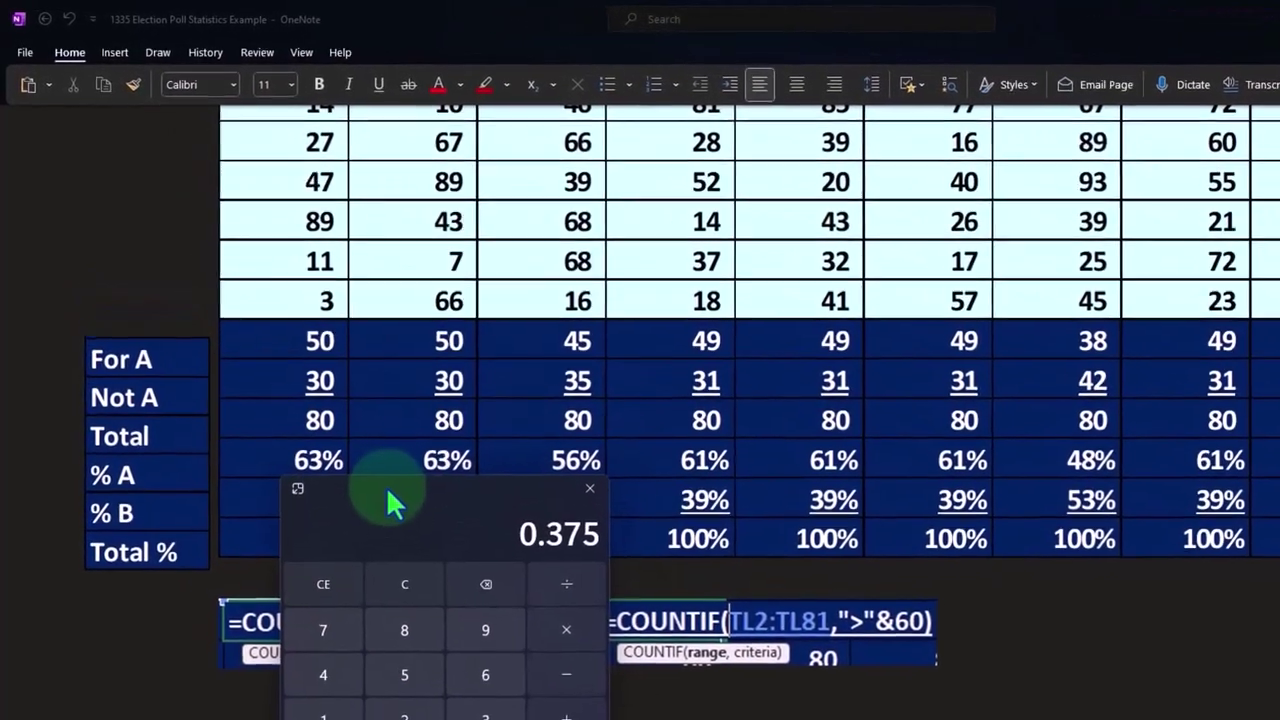
Move Calculator aside and scroll right to the table comparing % A with the expected 60%.
{"action": "left_click_drag", "start_coordinate": [386, 486], "coordinate": [1279, 512]}
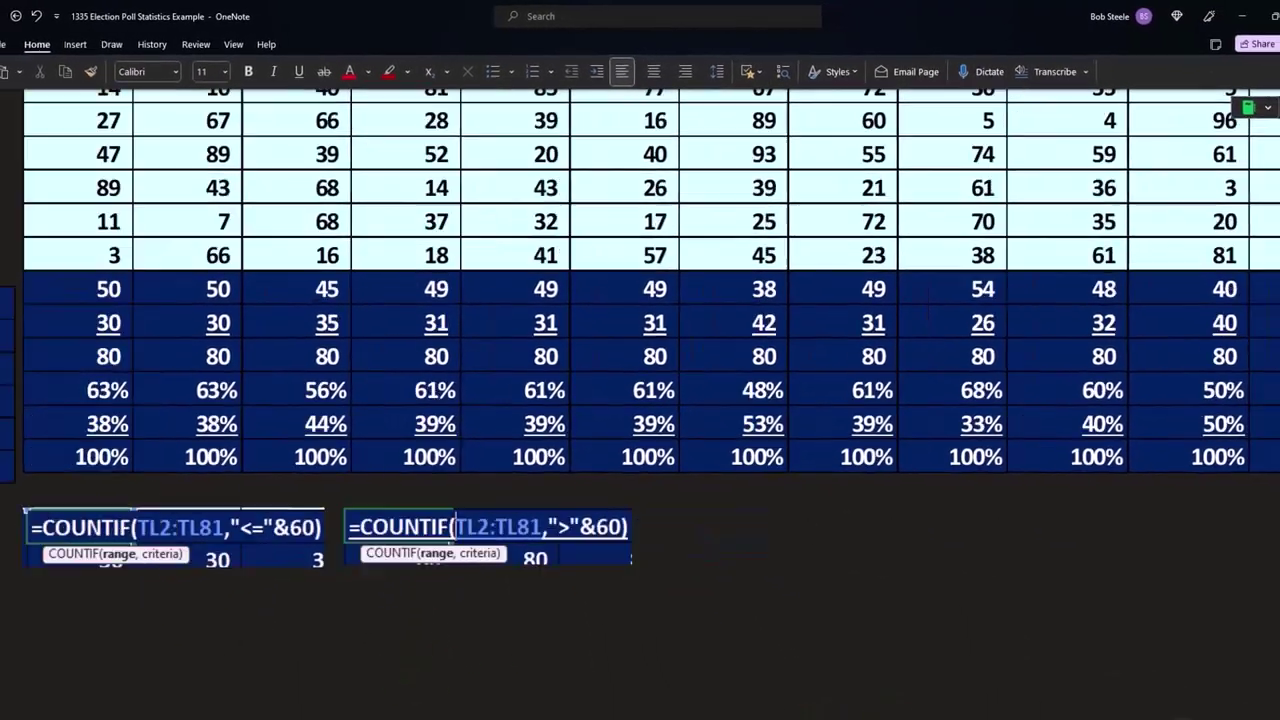
{"action": "scroll", "coordinate": [1228, 700], "scroll_direction": "right", "scroll_amount": 10}
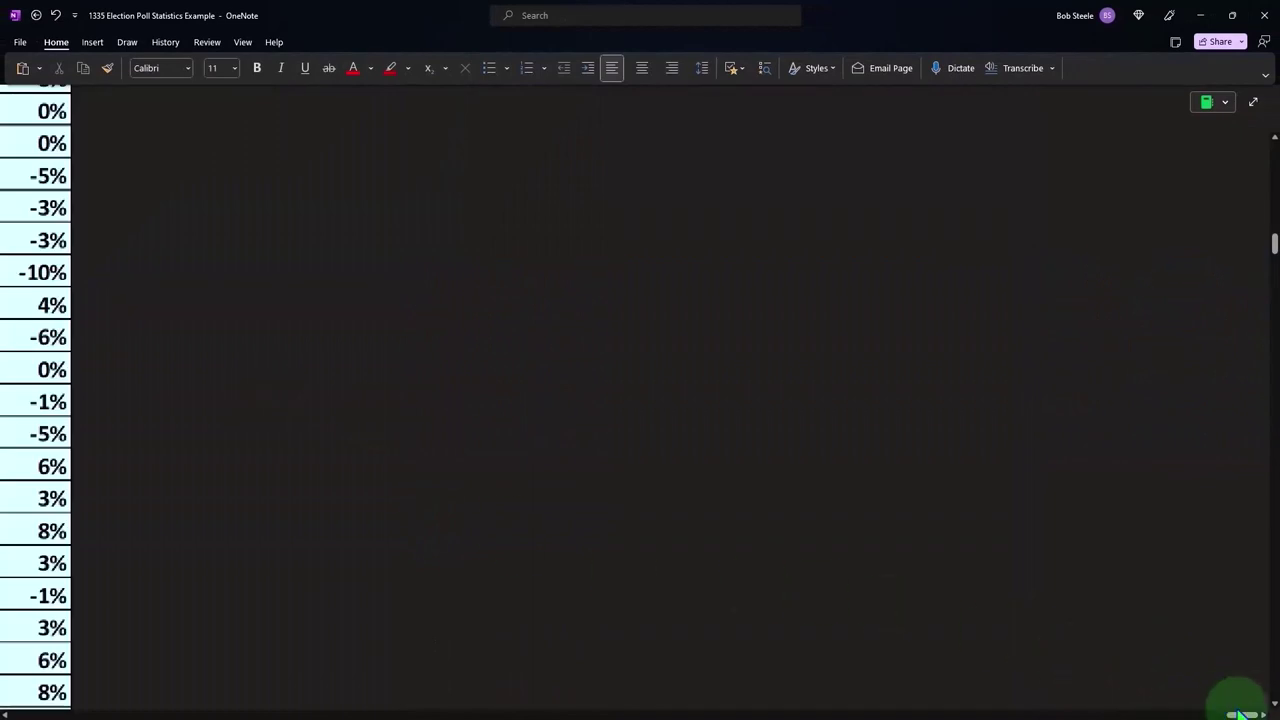
{"action": "left_click_drag", "start_coordinate": [1243, 714], "coordinate": [1225, 714]}
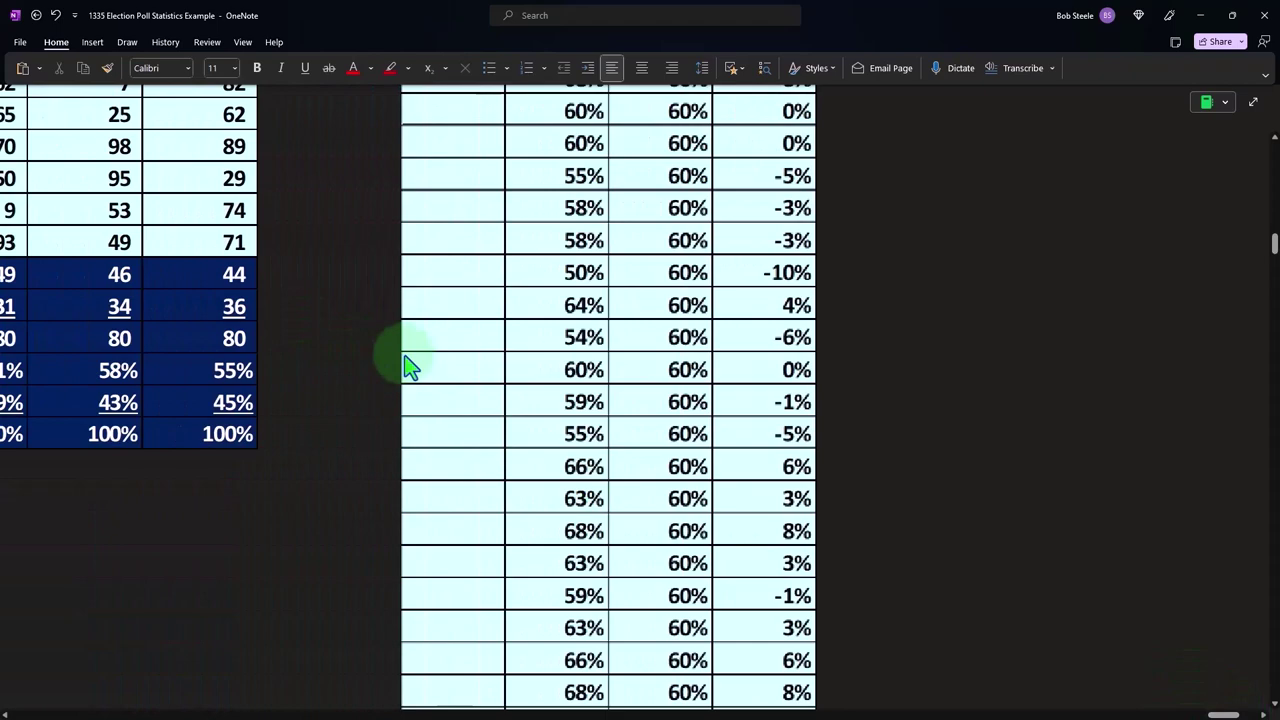
Reveal the % A / Expected / Difference table from the green-bordered placeholder.
{"action": "scroll", "coordinate": [405, 363], "scroll_direction": "up", "scroll_amount": 15}
{"action": "scroll", "coordinate": [405, 365], "scroll_direction": "up", "scroll_amount": 5}
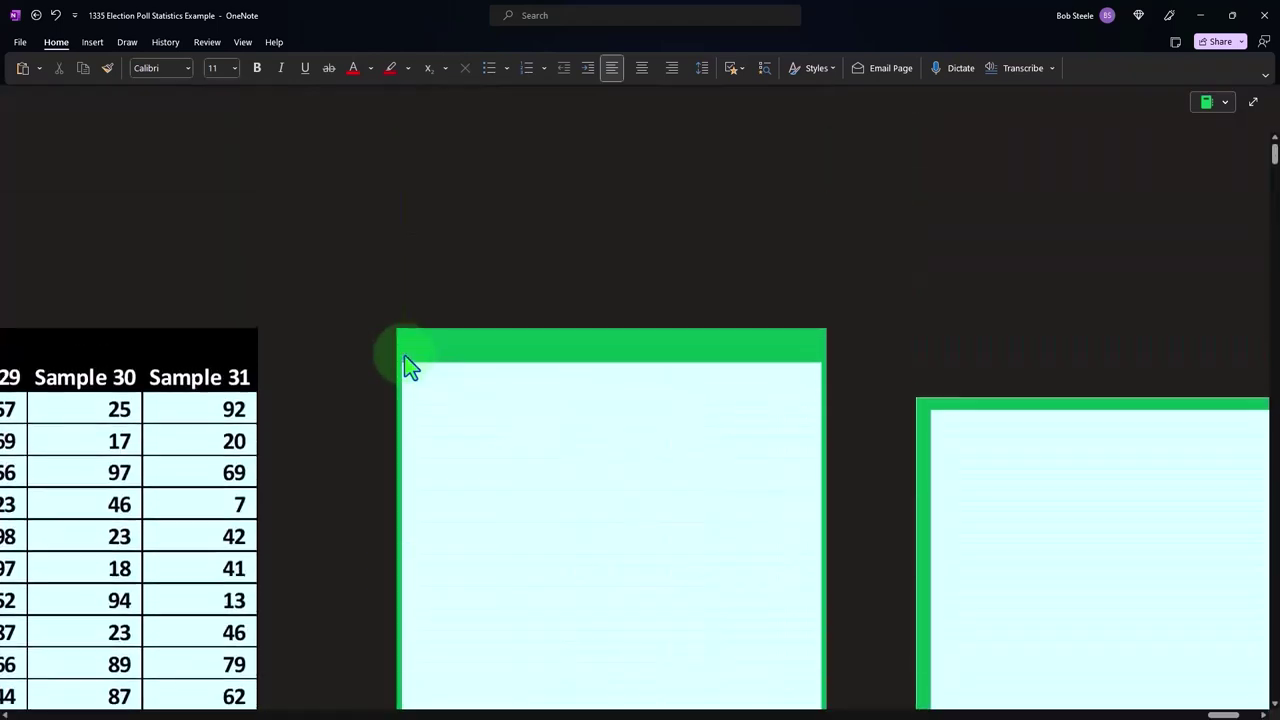
{"action": "scroll", "coordinate": [409, 363], "scroll_direction": "down", "scroll_amount": 2}
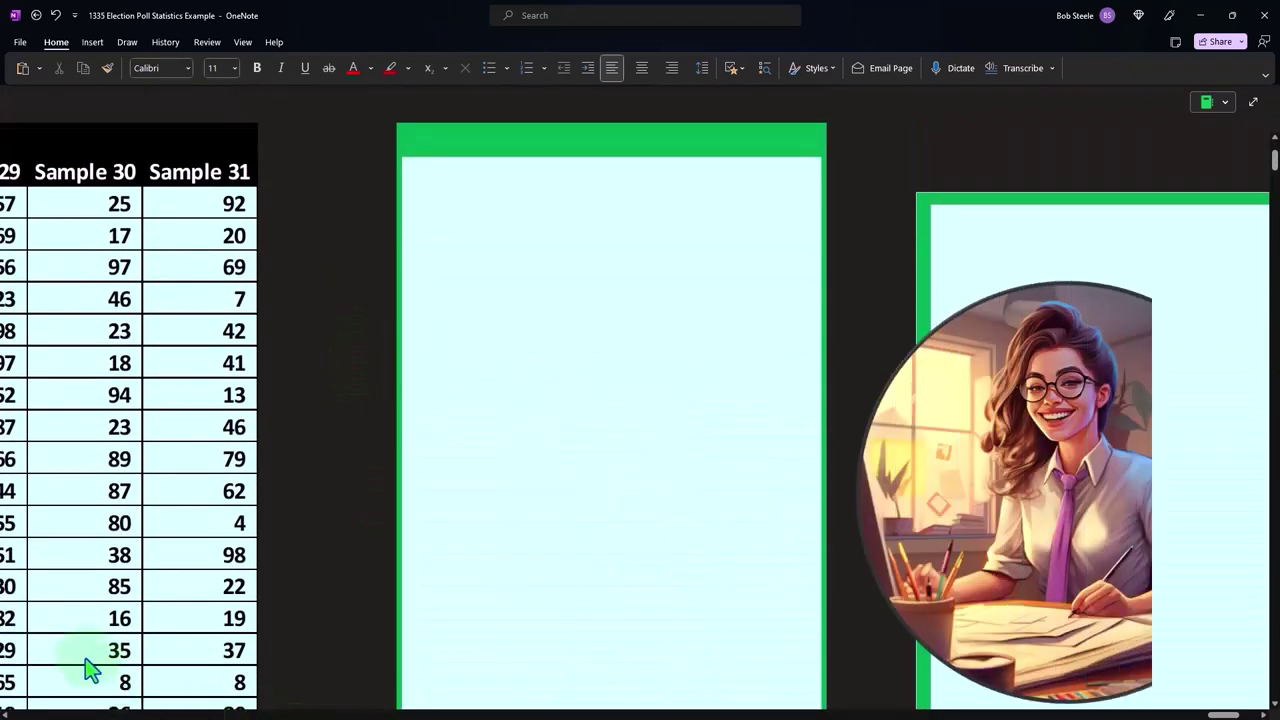
{"action": "left_click", "coordinate": [86, 671]}
{"action": "left_click_drag", "start_coordinate": [1222, 715], "coordinate": [1226, 715]}
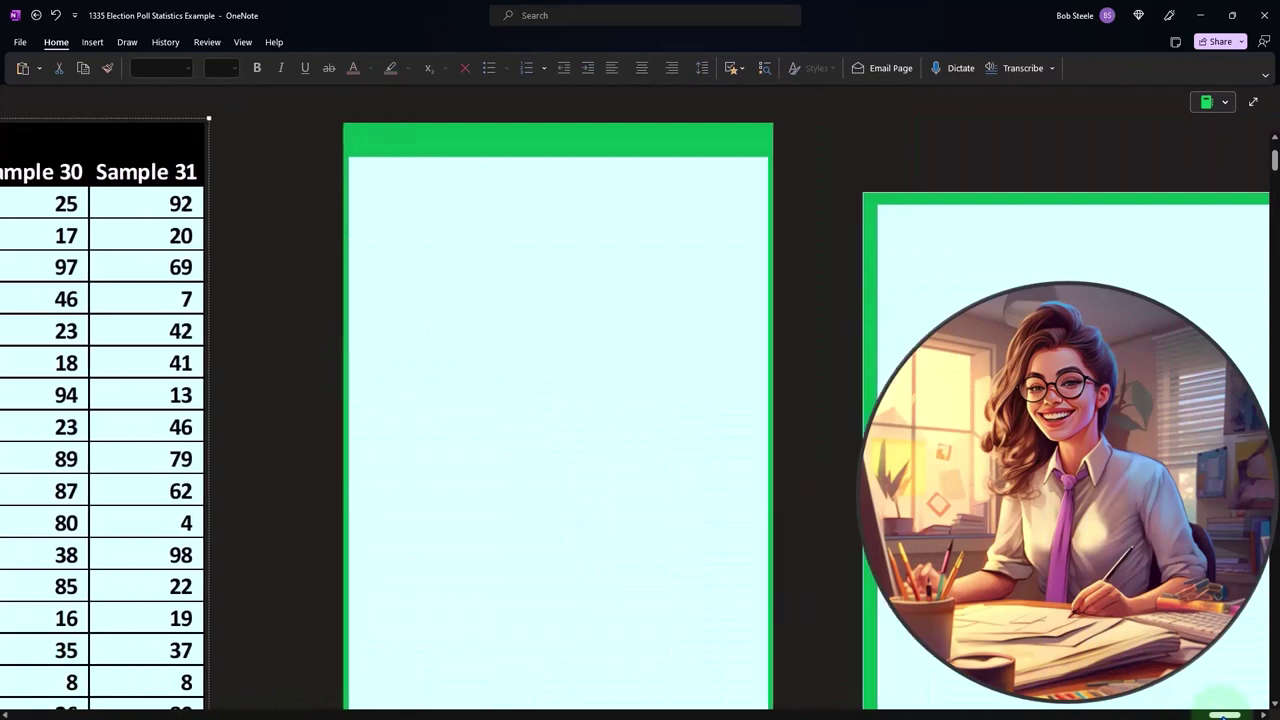
{"action": "left_click", "coordinate": [571, 355]}
{"action": "left_click", "coordinate": [577, 365]}
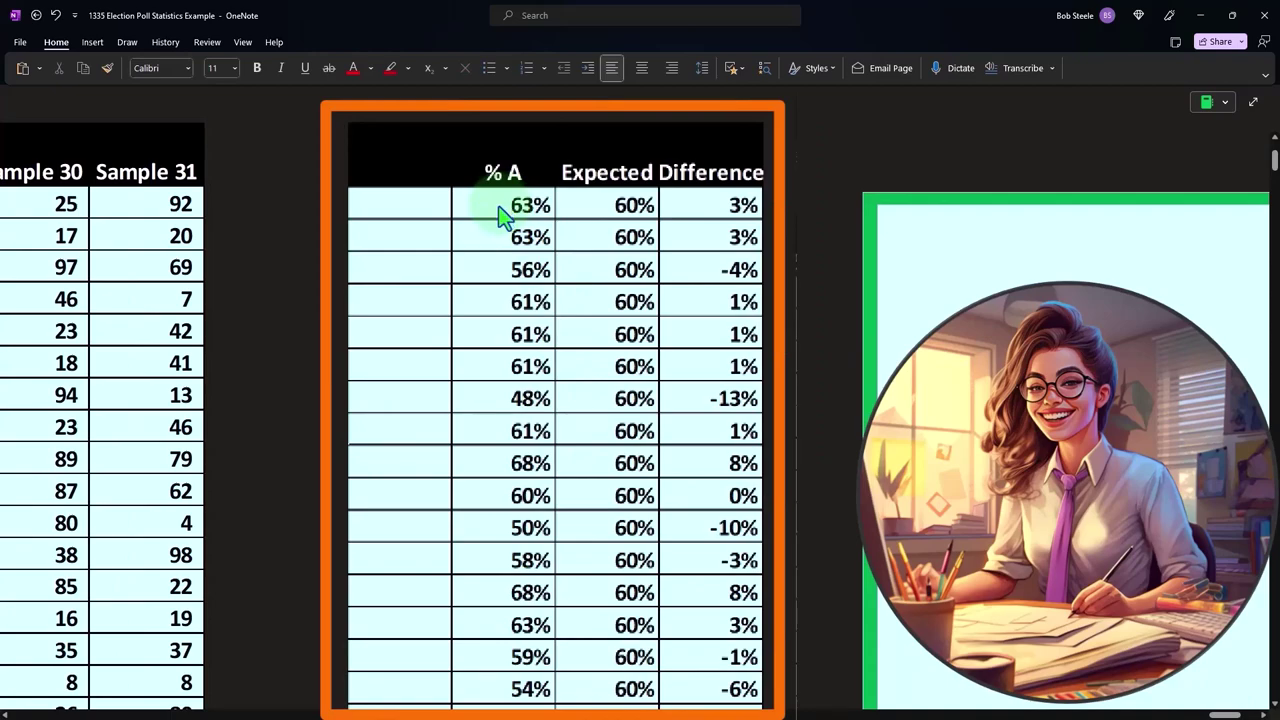
Scroll down to the table's Average row showing 60.09% for % A.
{"action": "scroll", "coordinate": [500, 215], "scroll_direction": "down", "scroll_amount": 10}
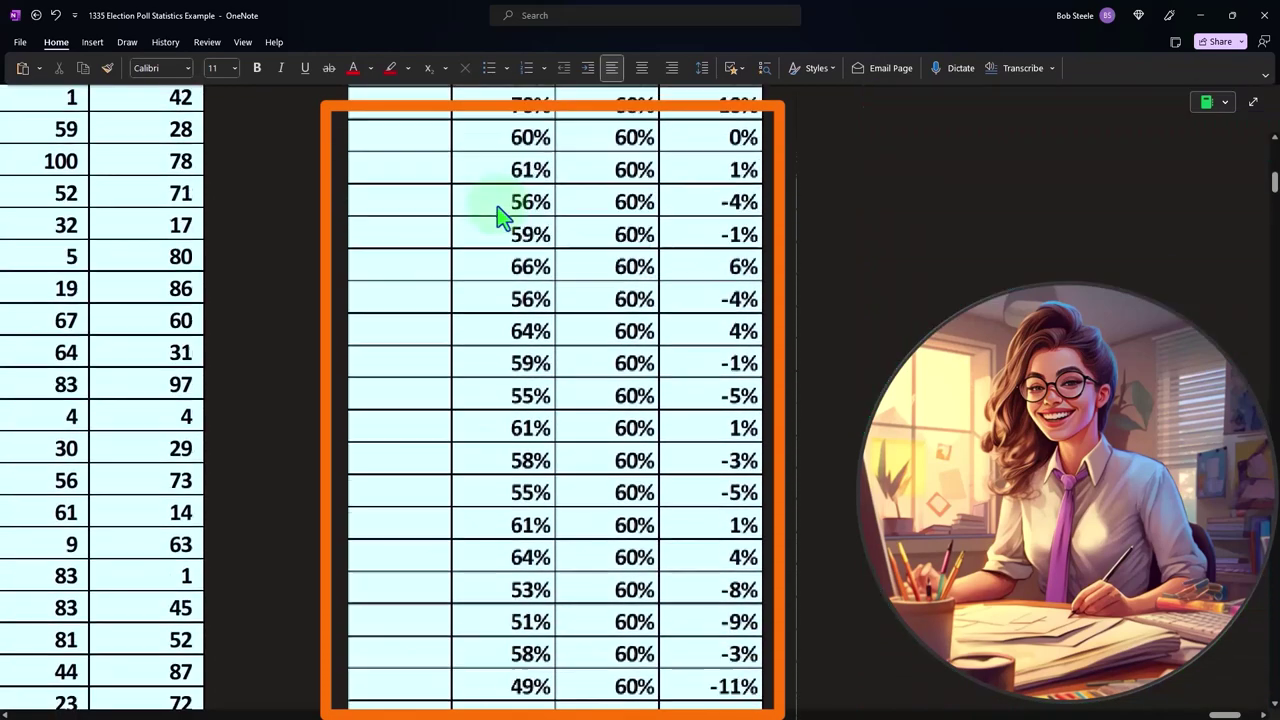
{"action": "scroll", "coordinate": [500, 215], "scroll_direction": "down", "scroll_amount": 10}
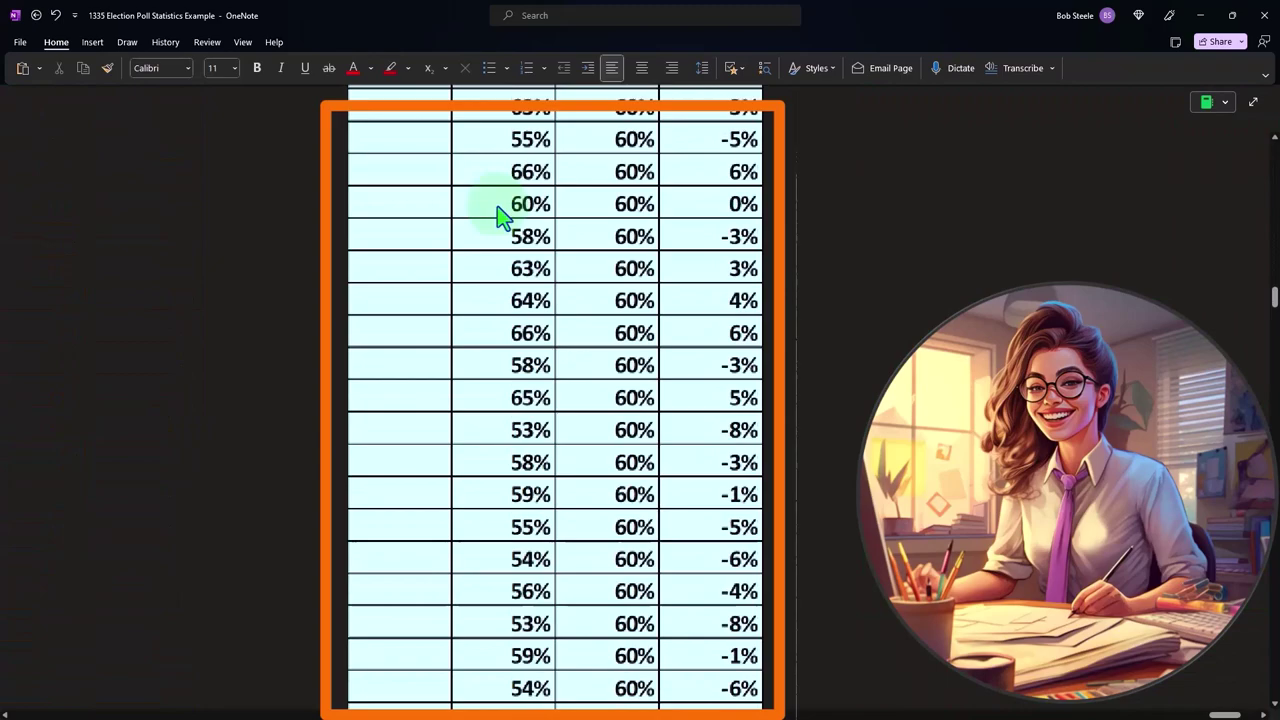
{"action": "scroll", "coordinate": [500, 215], "scroll_direction": "down", "scroll_amount": 10}
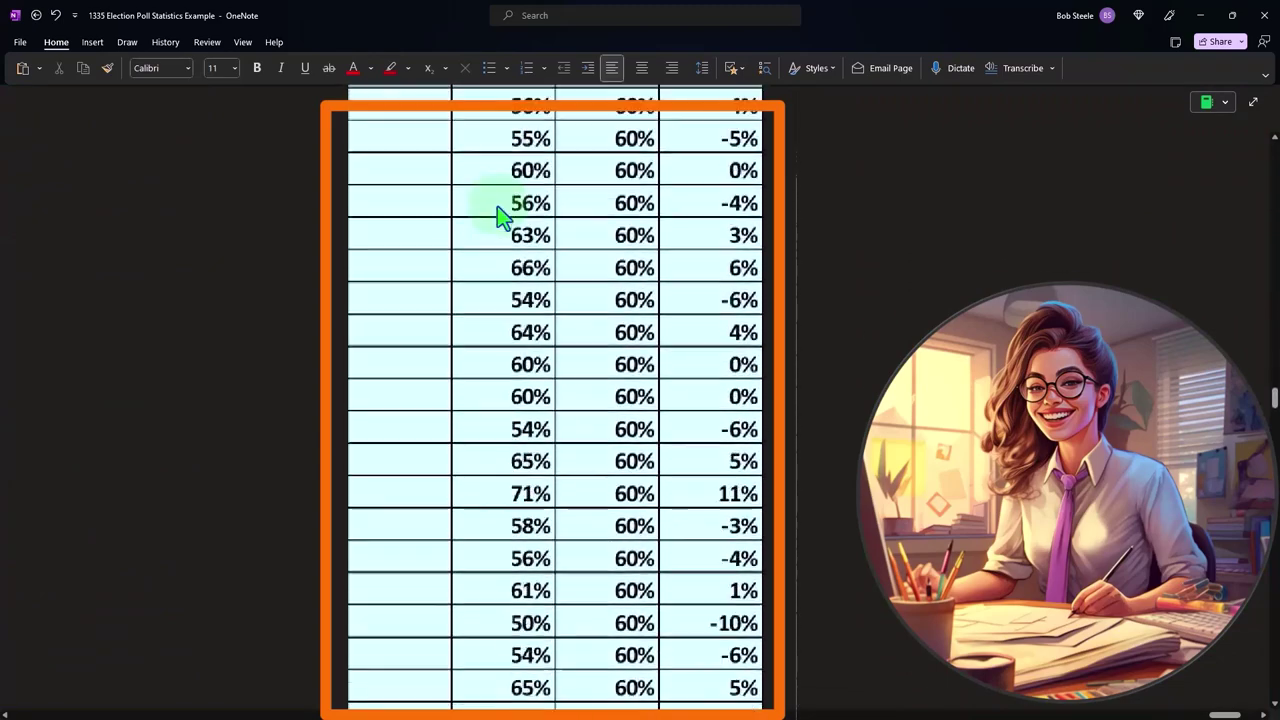
{"action": "scroll", "coordinate": [500, 215], "scroll_direction": "down", "scroll_amount": 10}
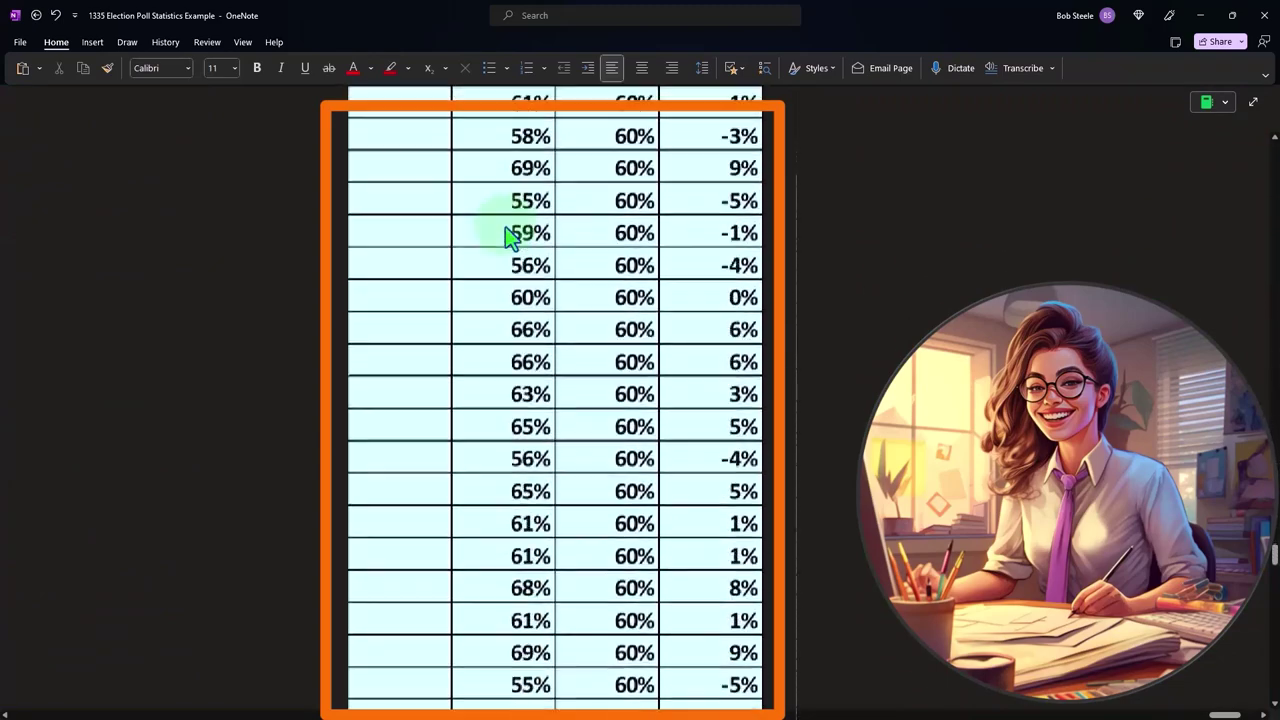
{"action": "scroll", "coordinate": [517, 252], "scroll_direction": "down", "scroll_amount": 10}
{"action": "scroll", "coordinate": [512, 250], "scroll_direction": "up", "scroll_amount": 3}
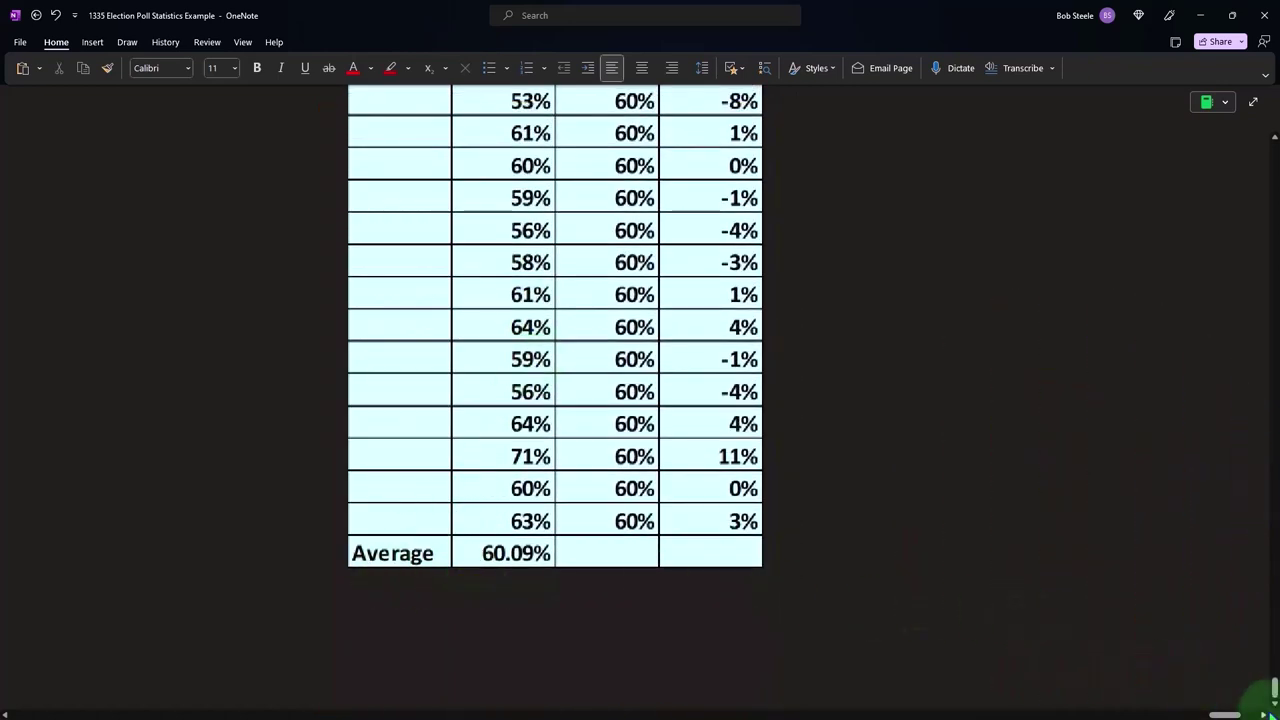
Return to the top of the comparison table and select the histogram chart beside it.
{"action": "left_click_drag", "start_coordinate": [1275, 688], "coordinate": [1237, 98]}
{"action": "scroll", "coordinate": [606, 318], "scroll_direction": "down", "scroll_amount": 3}
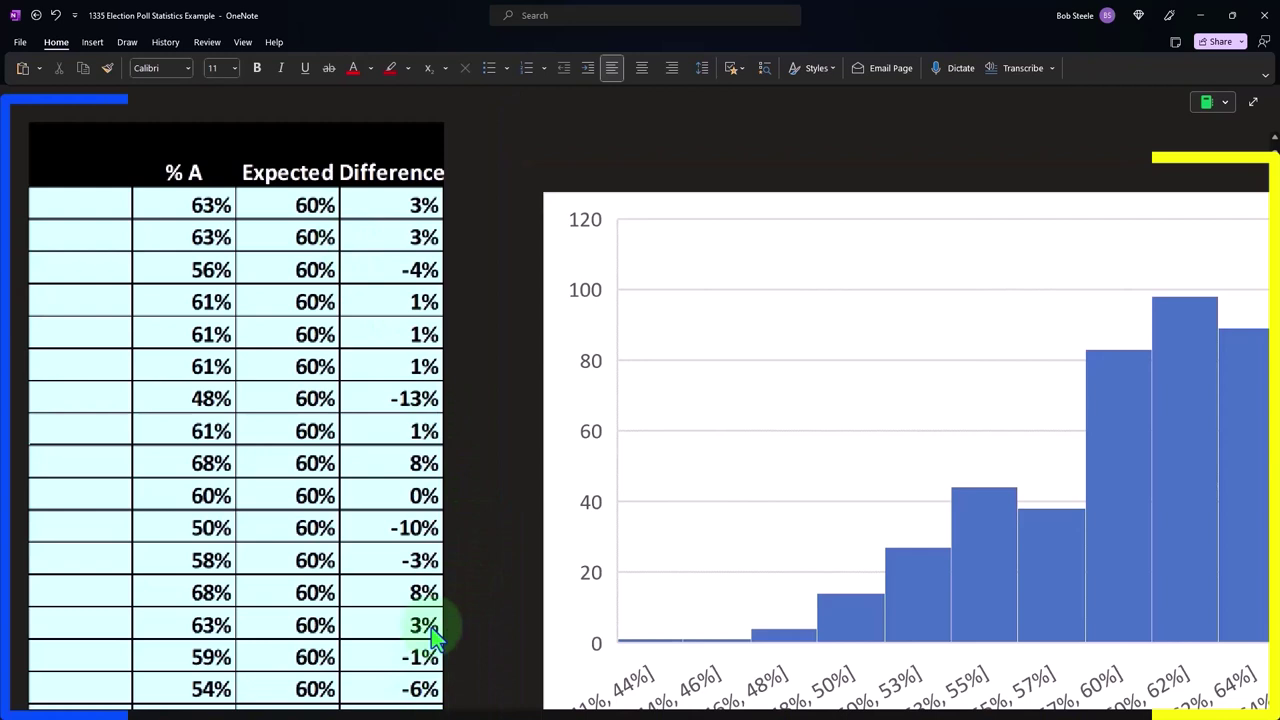
{"action": "left_click", "coordinate": [462, 688]}
{"action": "left_click", "coordinate": [529, 623]}
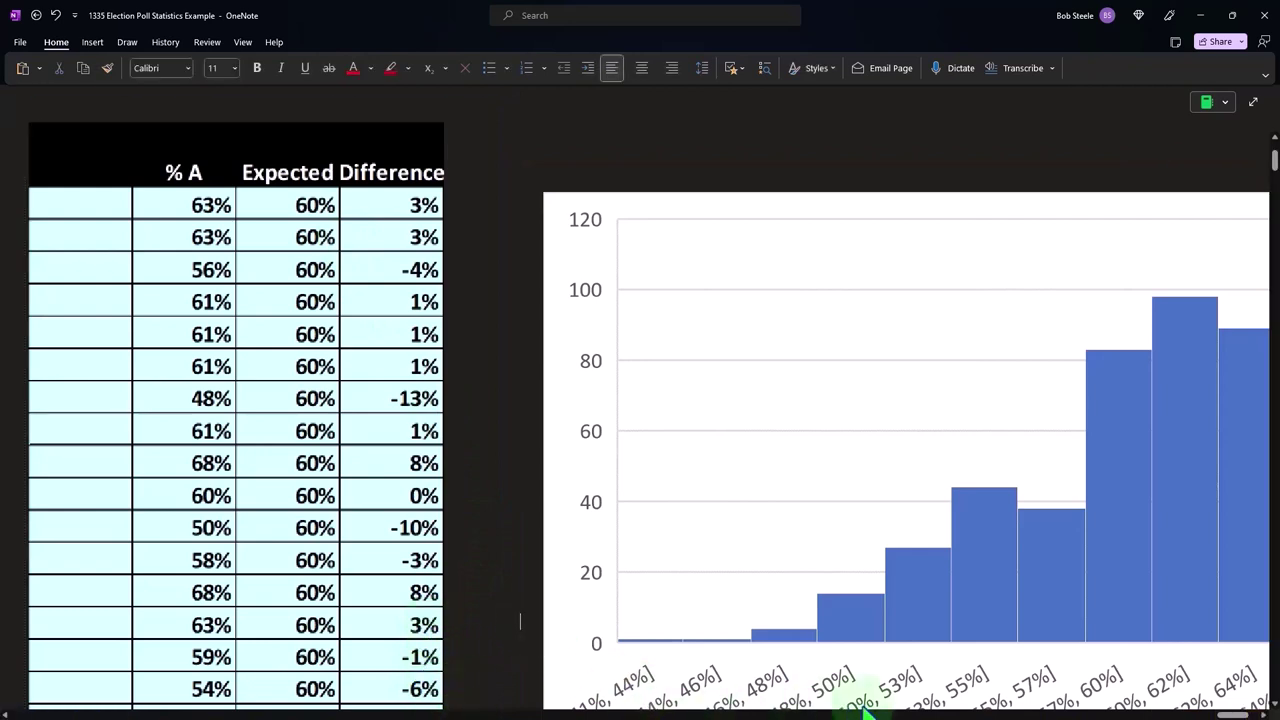
{"action": "left_click", "coordinate": [957, 561]}
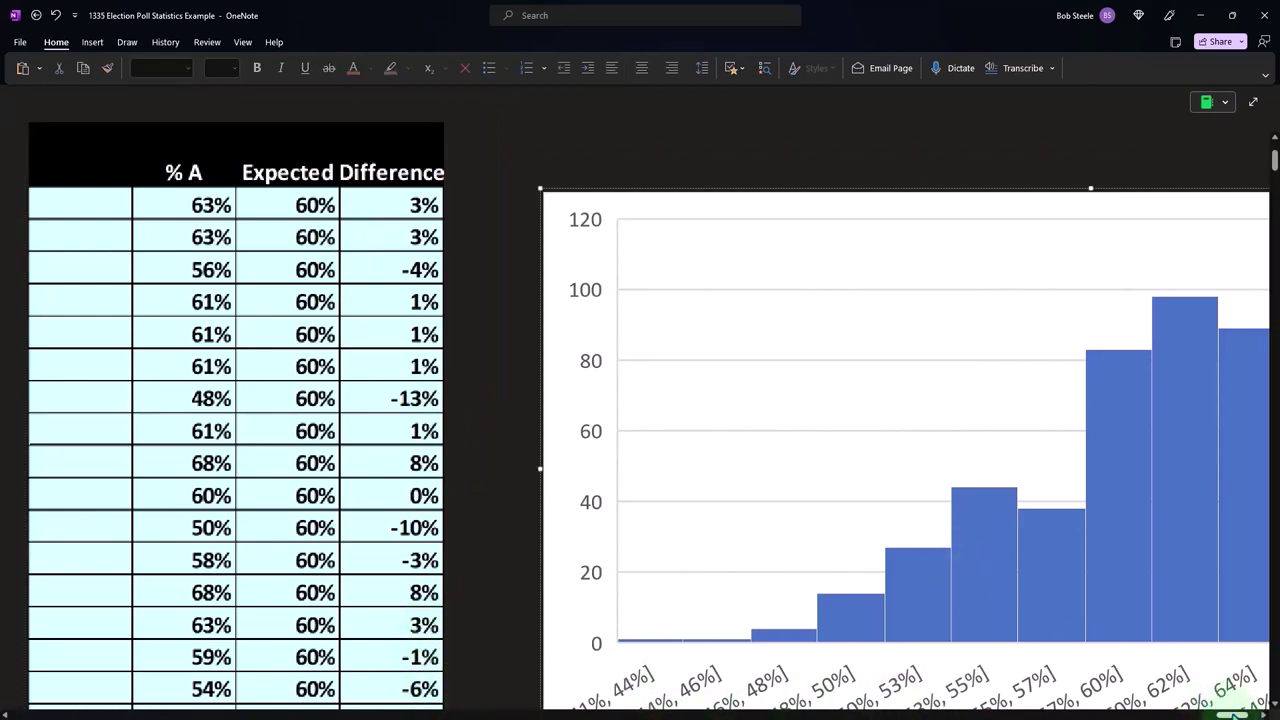
Scroll right and down to view the whole histogram, bins 41%–44% through 73%–76%.
{"action": "scroll", "coordinate": [1240, 712], "scroll_direction": "right", "scroll_amount": 5}
{"action": "scroll", "coordinate": [884, 601], "scroll_direction": "down", "scroll_amount": 2}
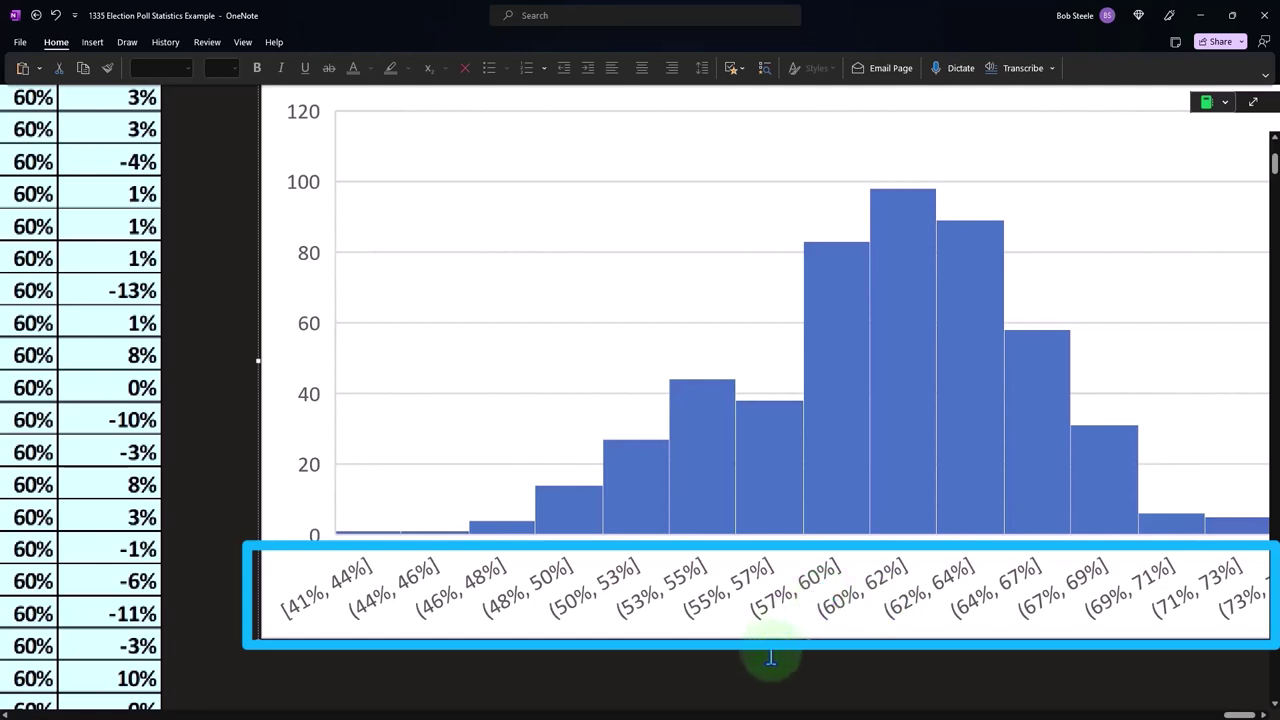
{"action": "scroll", "coordinate": [1240, 714], "scroll_direction": "right", "scroll_amount": 2}
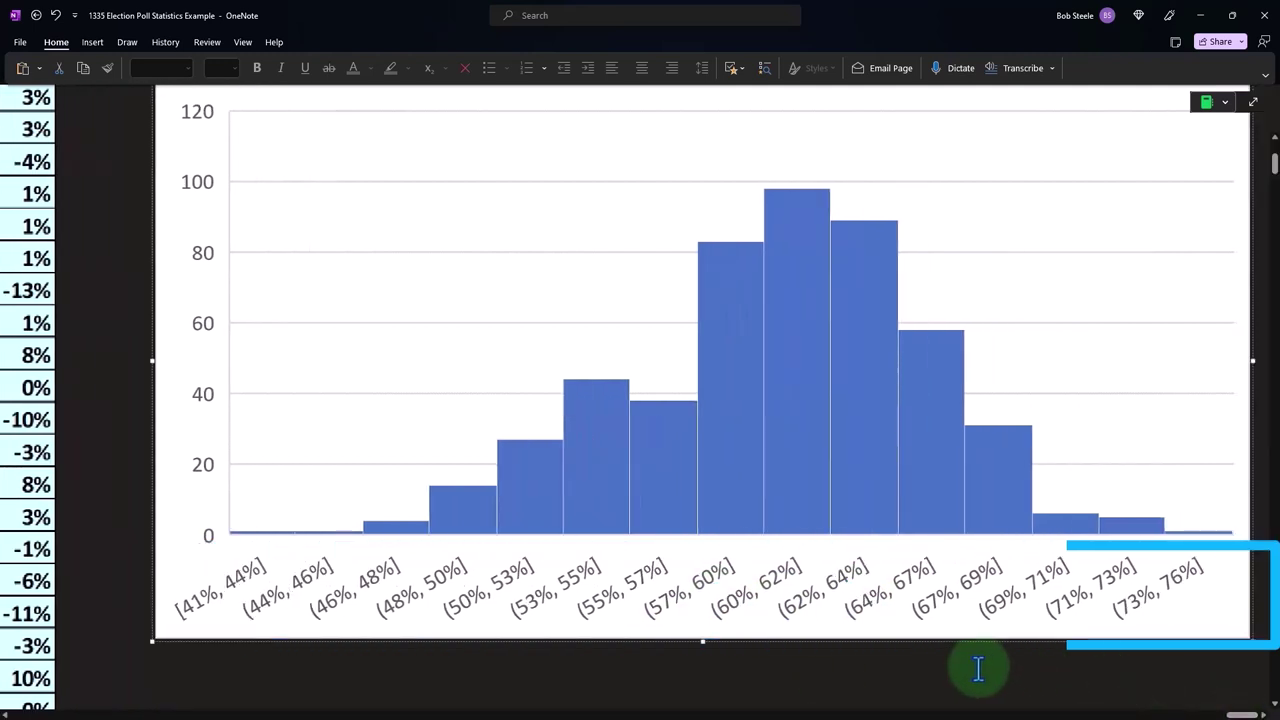